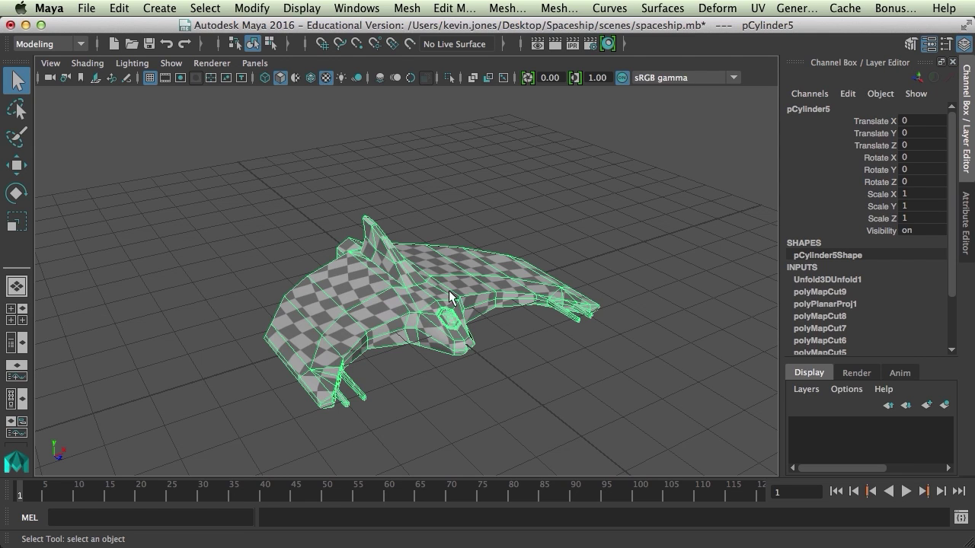
Open the UV Editor for the spaceship mesh and hide the checker image behind its full UV layout
left_click(356, 7)
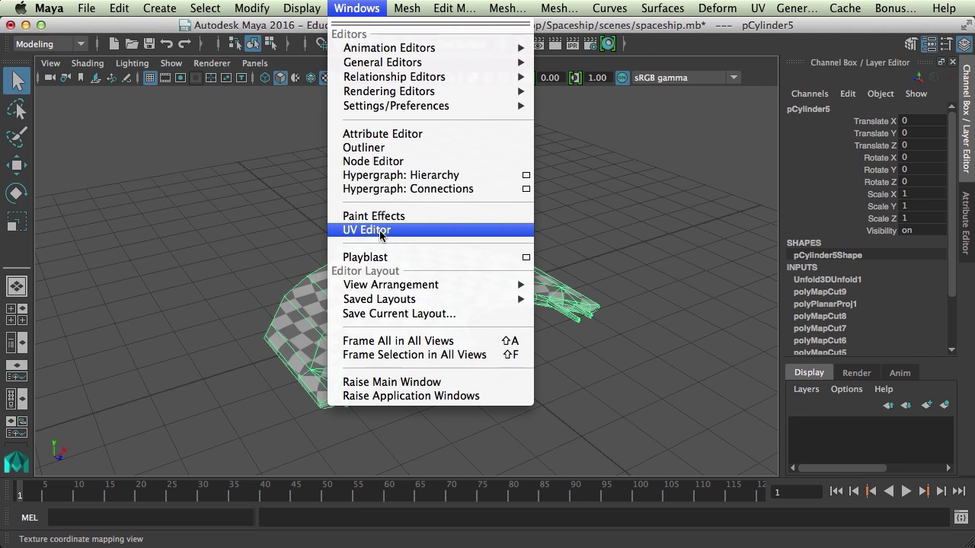
left_click(381, 231)
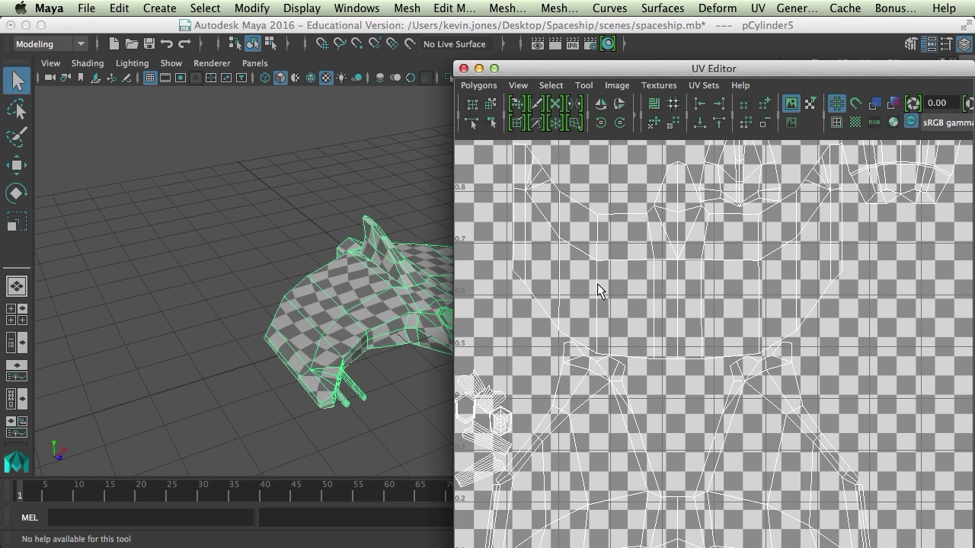
right_click_drag(702, 307, 645, 309)
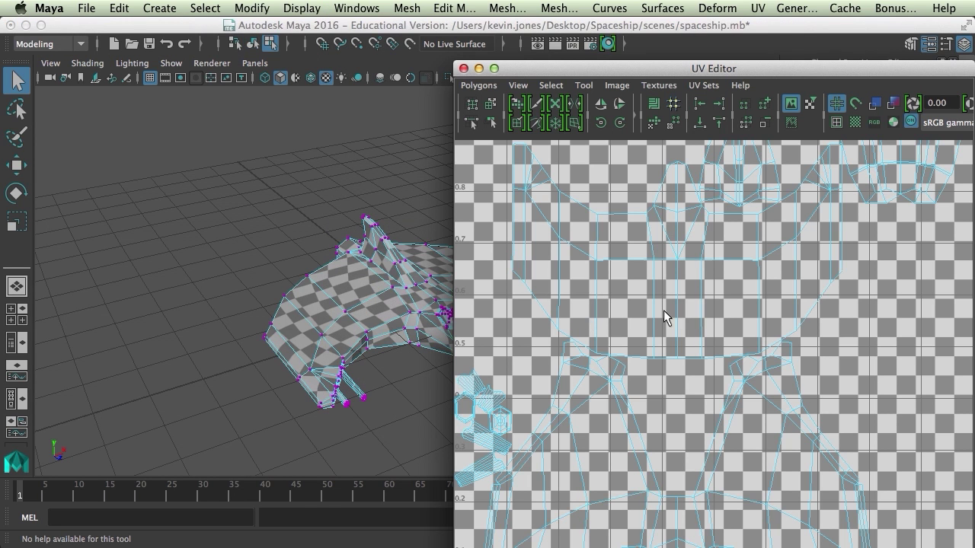
scroll(549, 317, "down", 6)
middle_click_drag(620, 330, 589, 320, "alt")
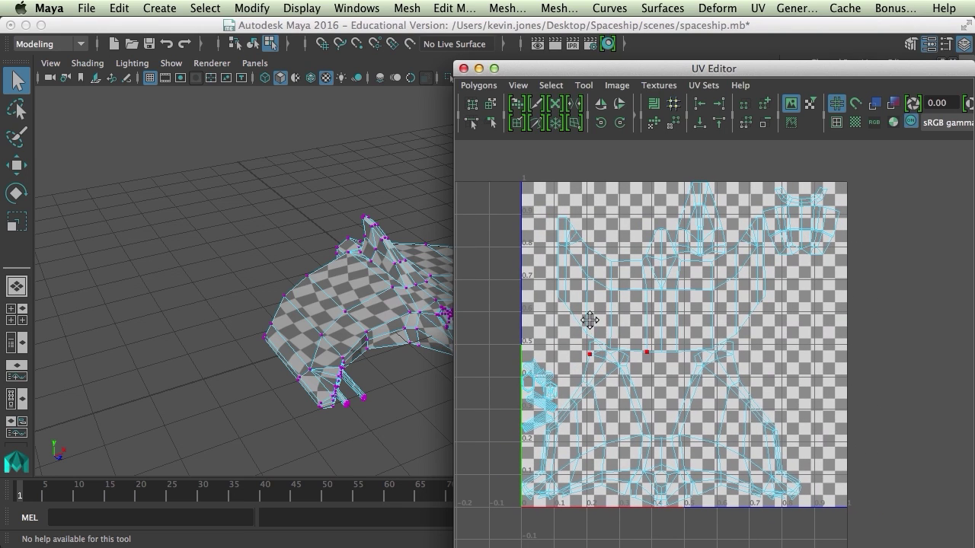
left_click(791, 107)
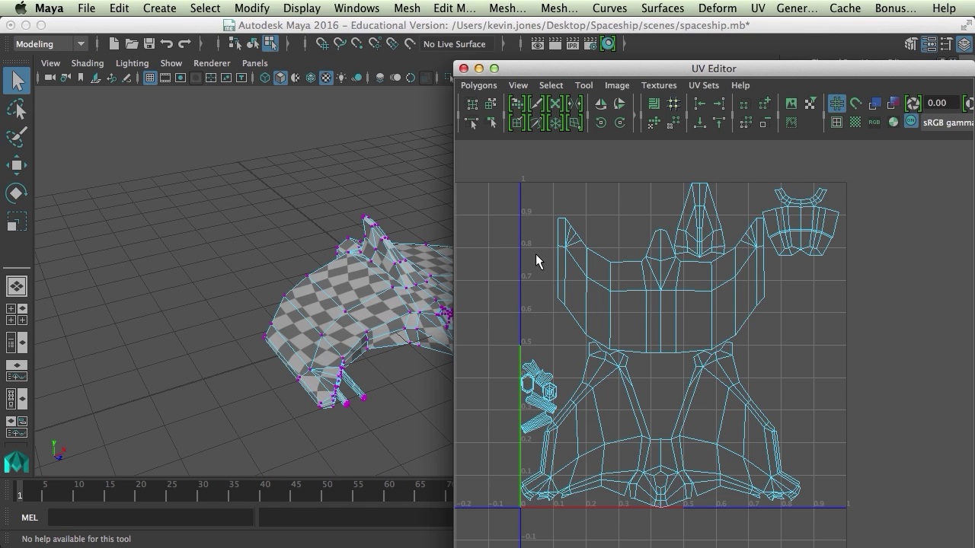
Select all of the spaceship's UVs in the UV Editor
right_click_drag(561, 244, 608, 243)
left_click_drag(507, 164, 866, 505)
right_click_drag(676, 276, 735, 273)
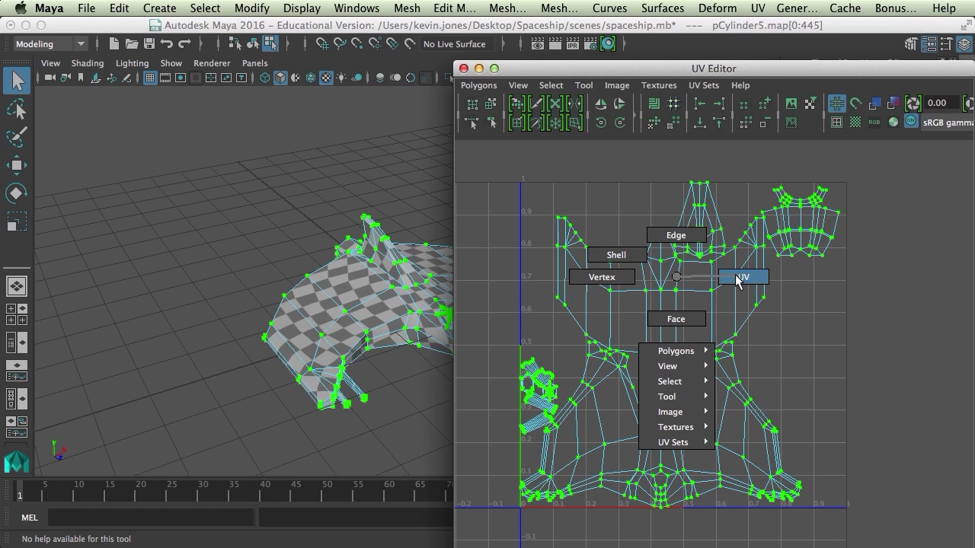
right_click_drag(752, 280, 754, 278)
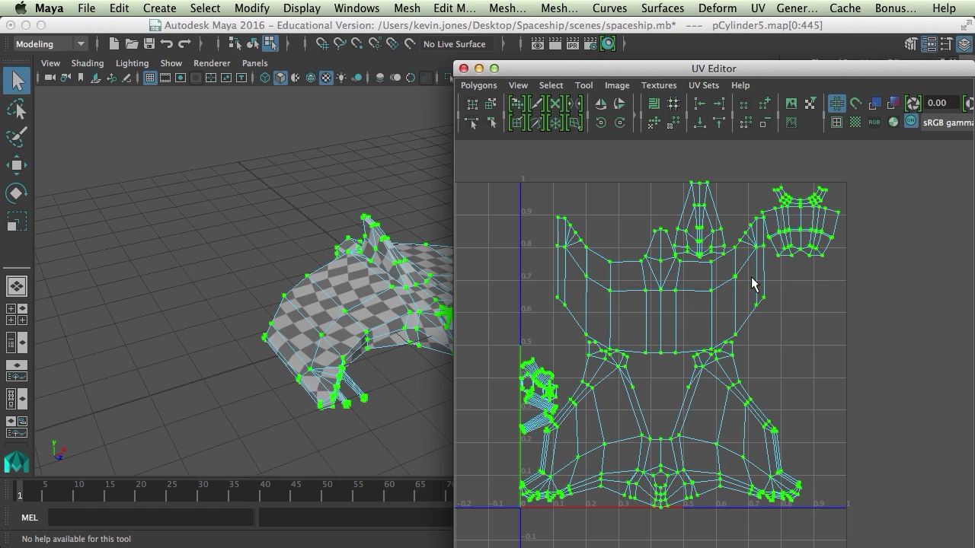
left_click_drag(500, 166, 859, 522)
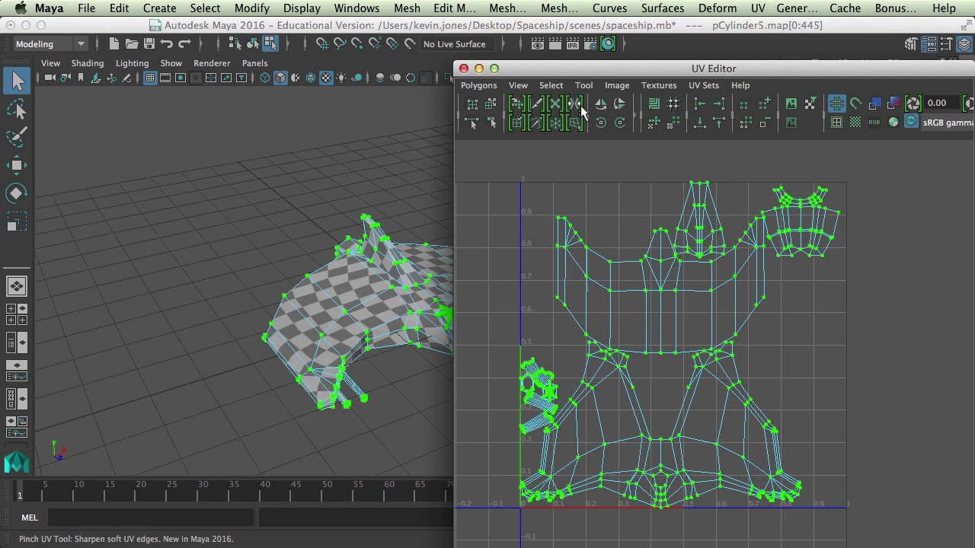
Start a UV Snapshot of the selected UVs and set its size to 1024 by 1024
left_click_drag(580, 68, 557, 62)
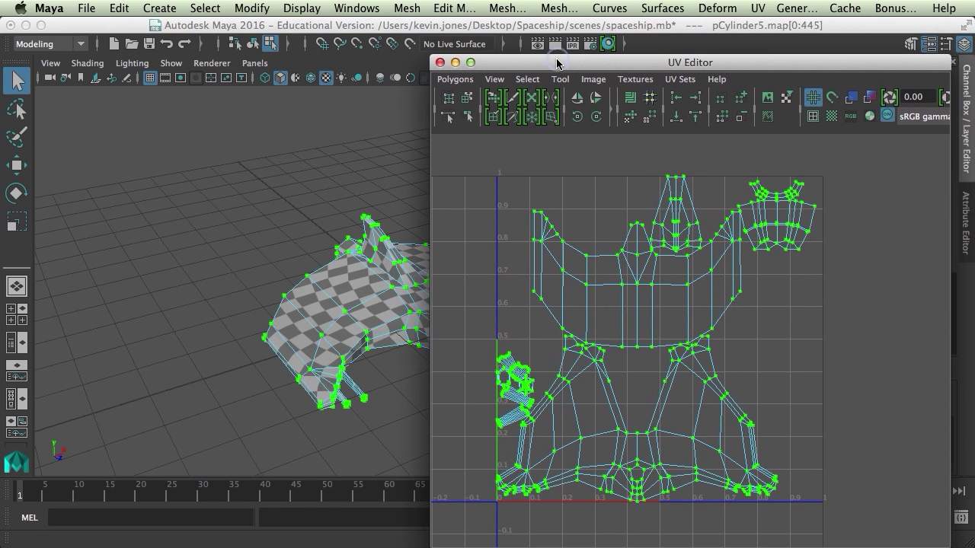
left_click(457, 80)
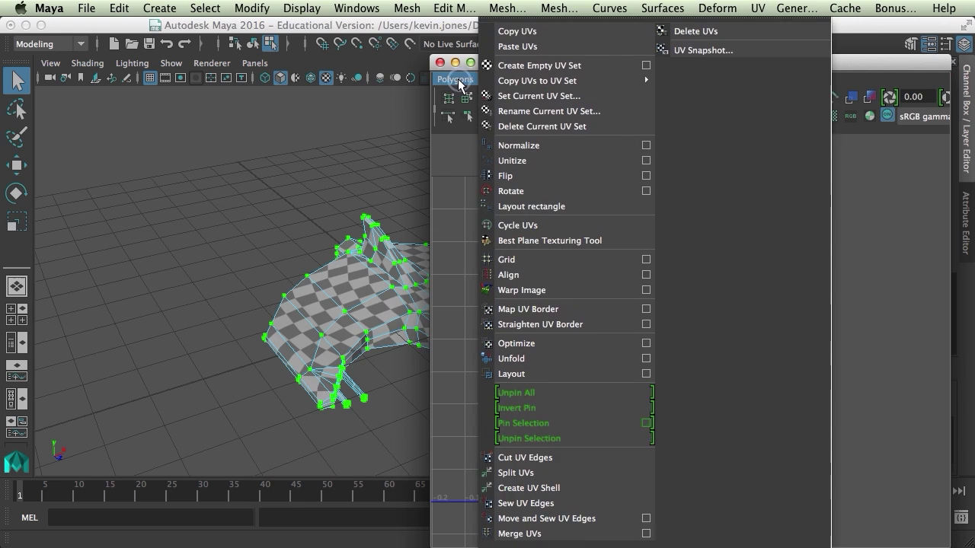
left_click(688, 60)
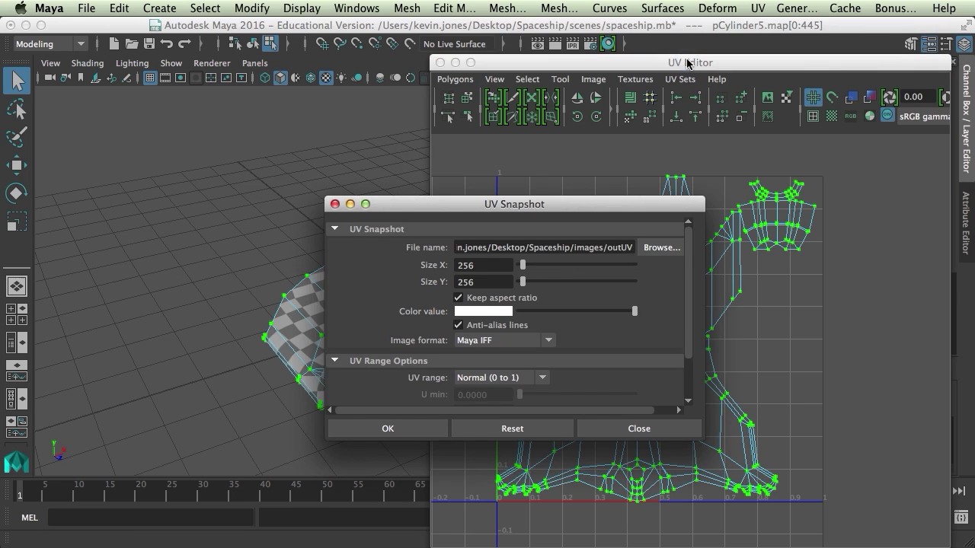
left_click_drag(566, 202, 563, 115)
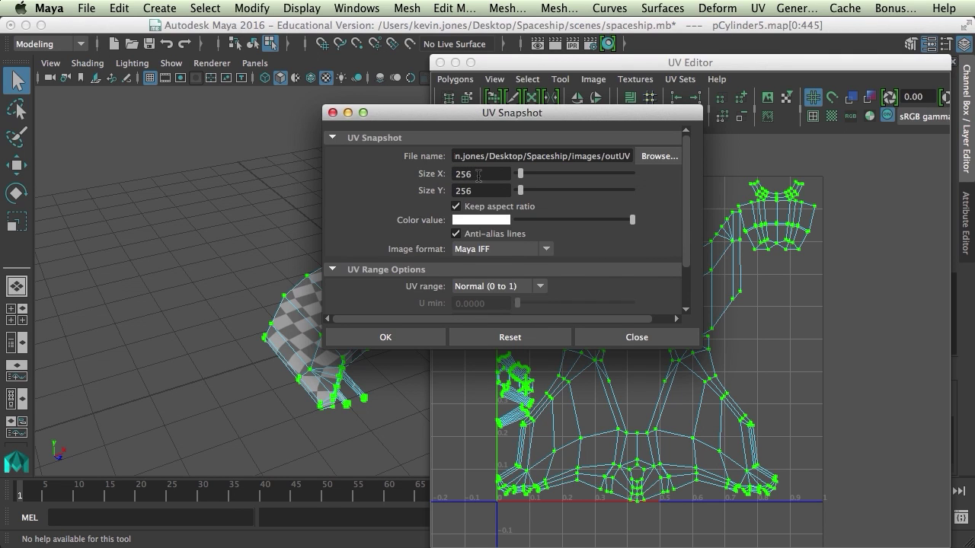
double_click(476, 174)
type("1024")
key("Return")
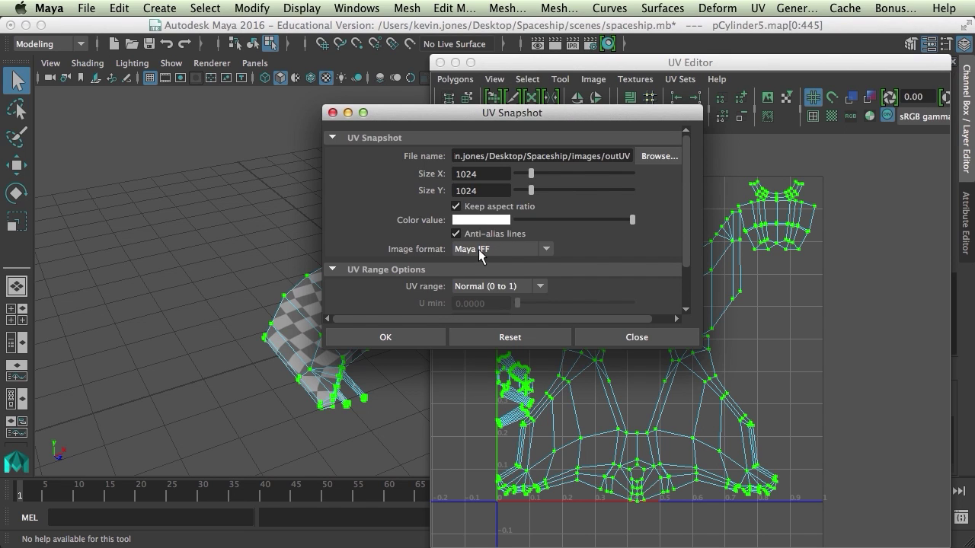
Set the snapshot's image format to JPEG and export it
left_click(535, 251)
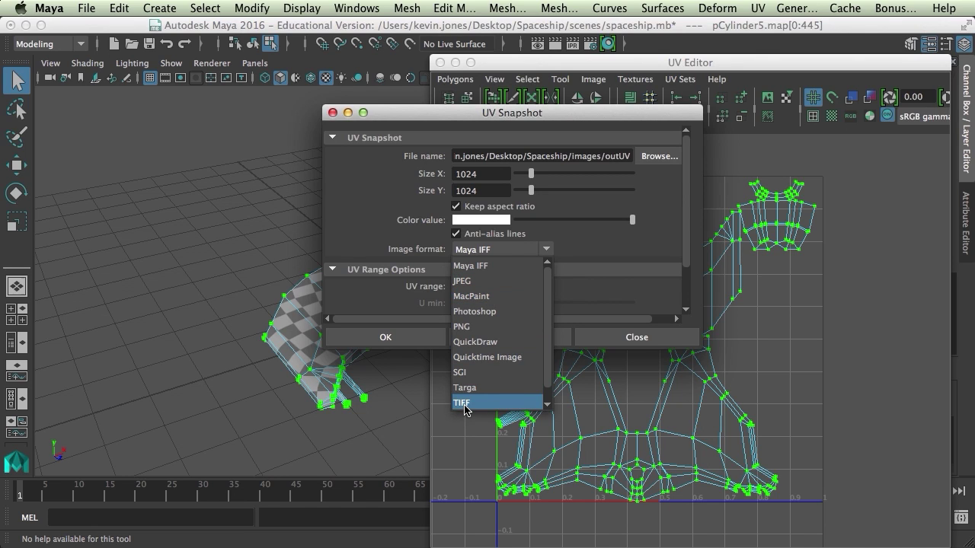
left_click(466, 281)
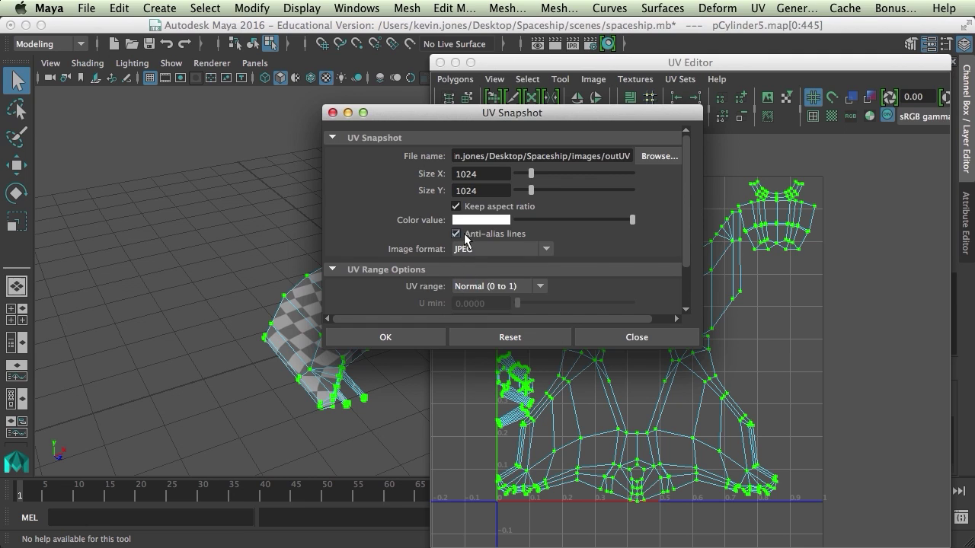
scroll(472, 258, "down", 3)
scroll(472, 259, "up", 3)
left_click(409, 337)
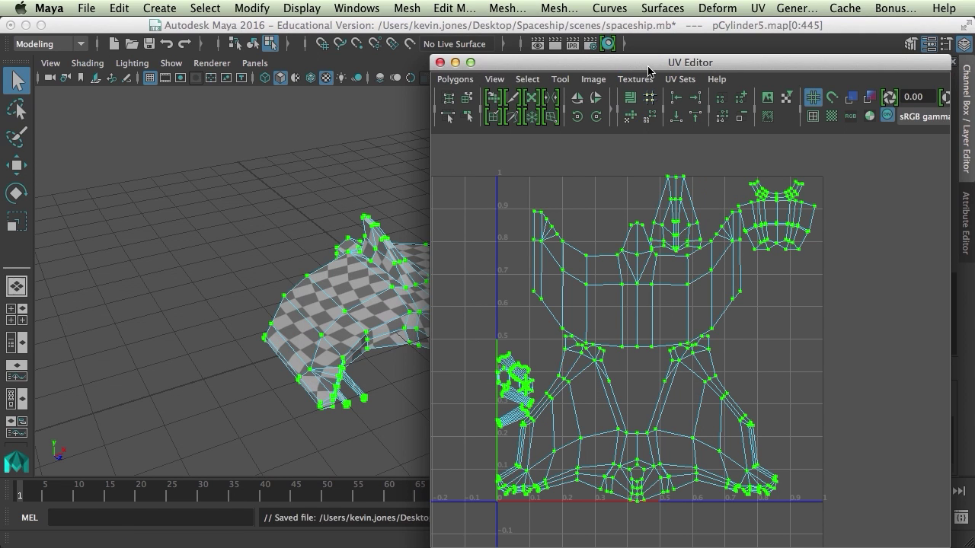
Switch to Photoshop and open outUV.jpg from the images folder of the Spaceship project on the Desktop
left_click_drag(650, 71, 850, 547)
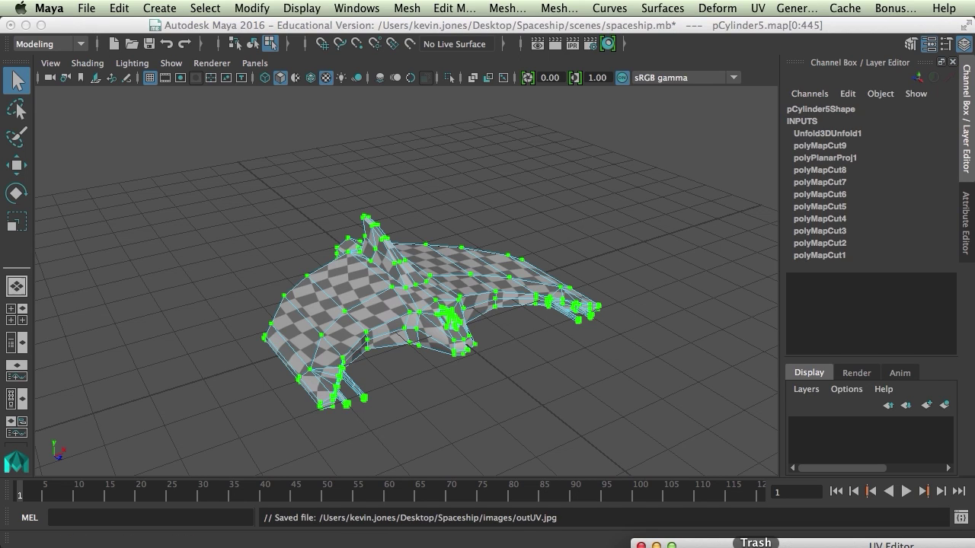
left_click_drag(766, 546, 467, 38)
left_click(578, 545)
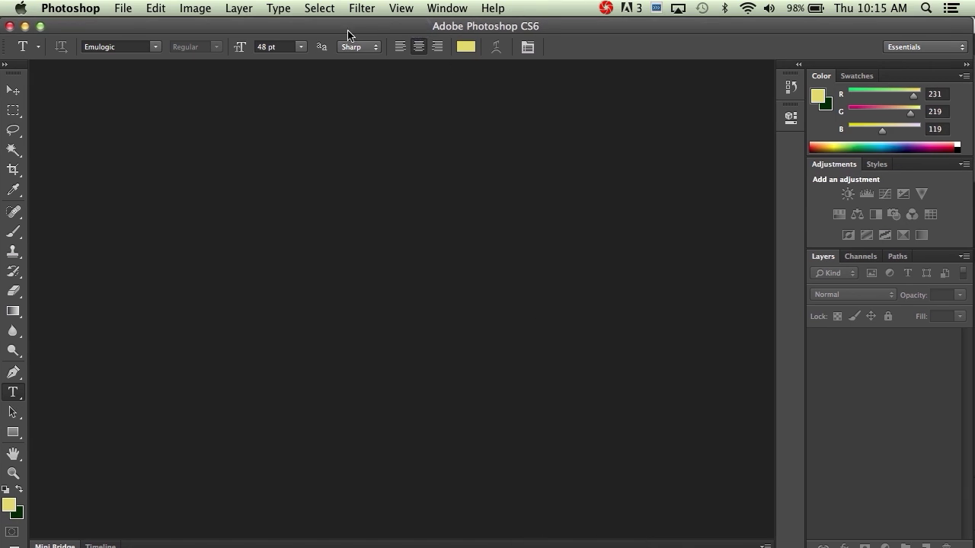
left_click(131, 9)
left_click(131, 37)
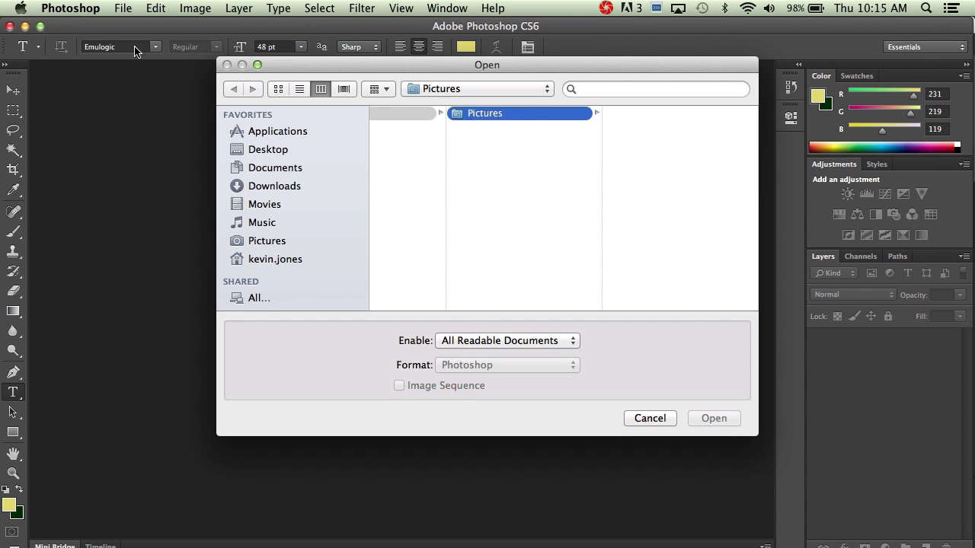
left_click(274, 150)
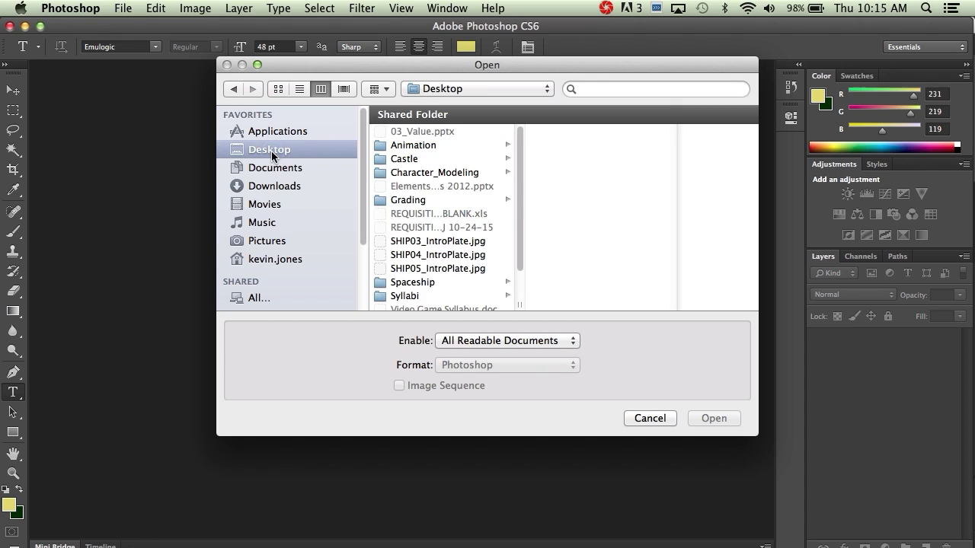
left_click(422, 281)
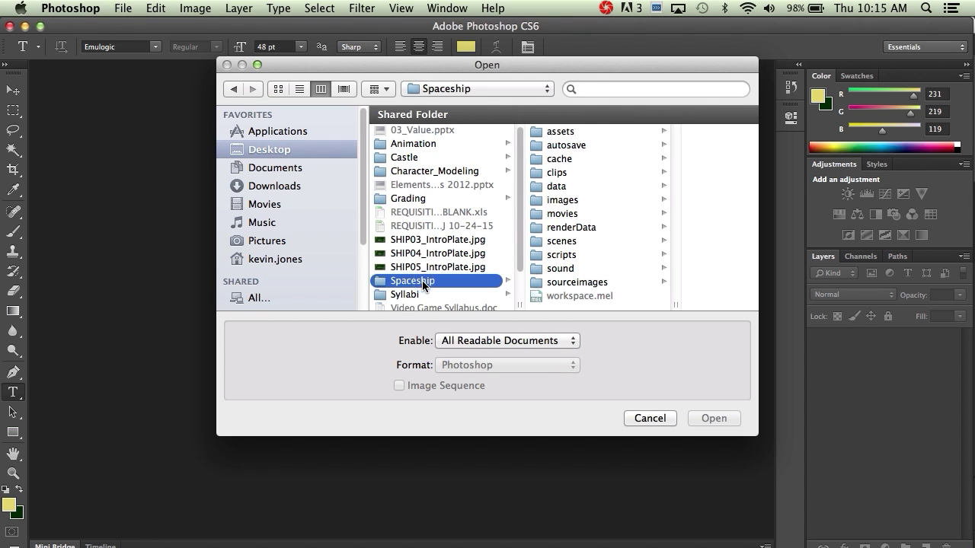
left_click(562, 200)
left_click(646, 131)
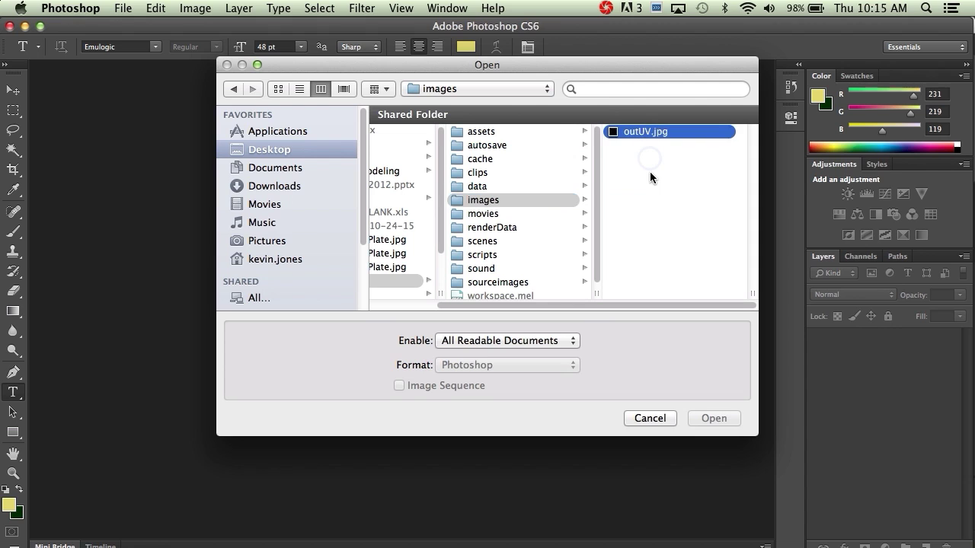
left_click(712, 418)
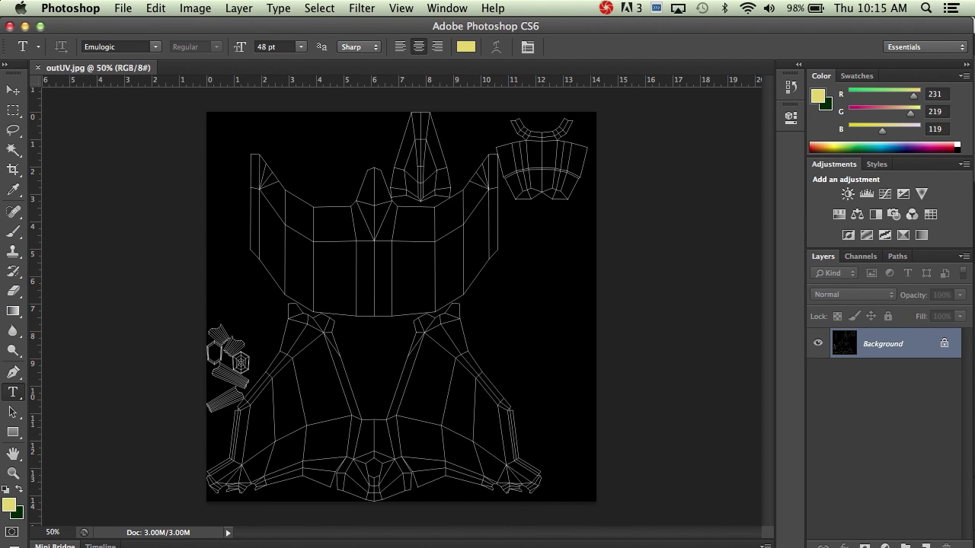
Compare the opened image with the UV layout in Maya's UV Editor, and return to Photoshop
left_click(459, 543)
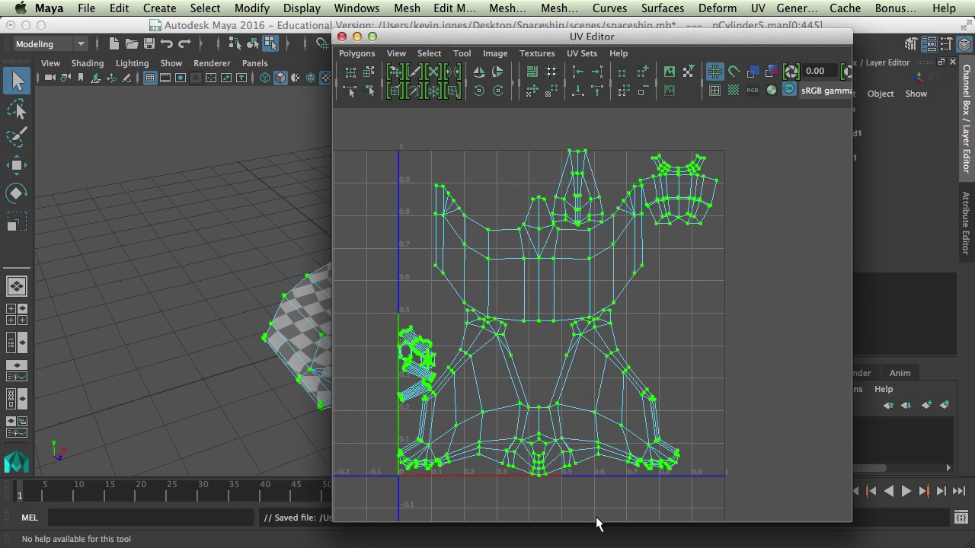
left_click(577, 544)
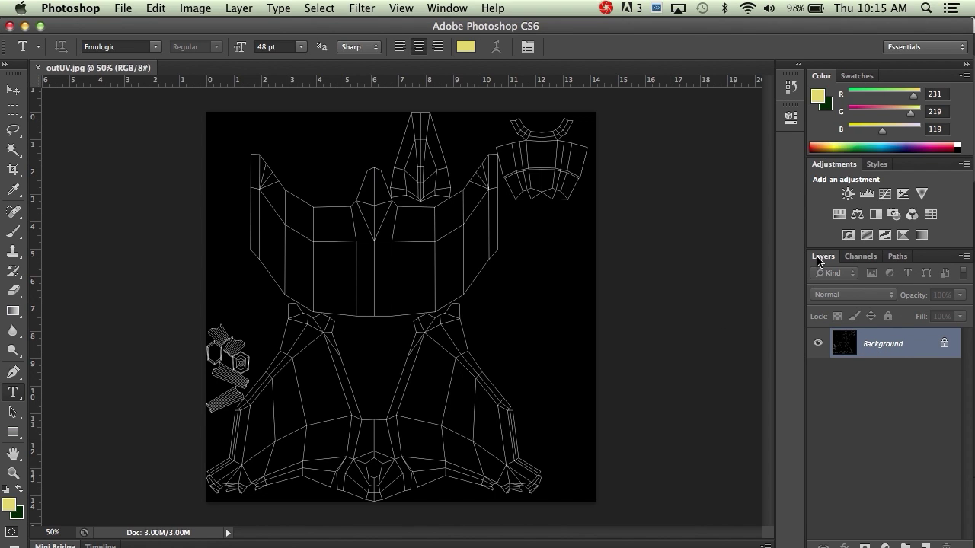
Convert the Background into a regular layer named UVs and invert its colors
double_click(883, 345)
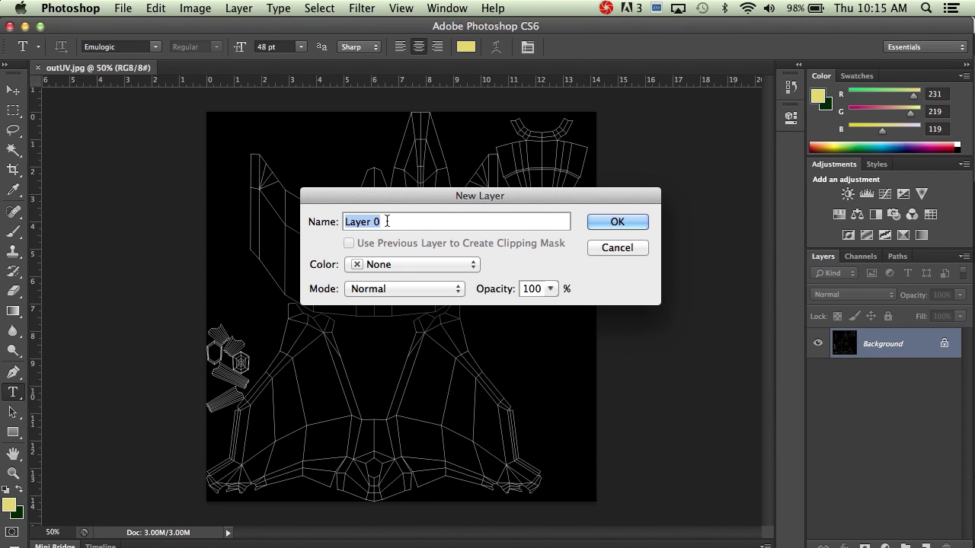
type("UVs")
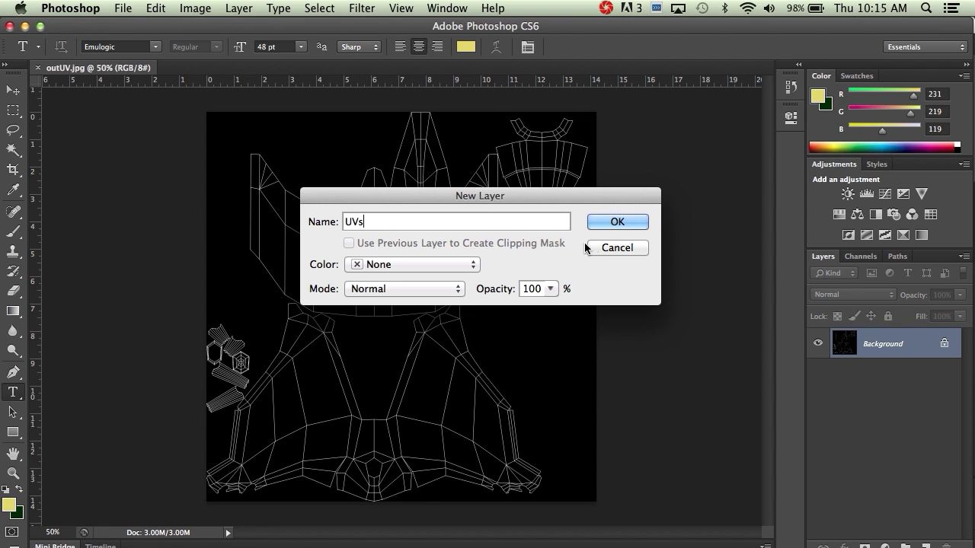
left_click(596, 225)
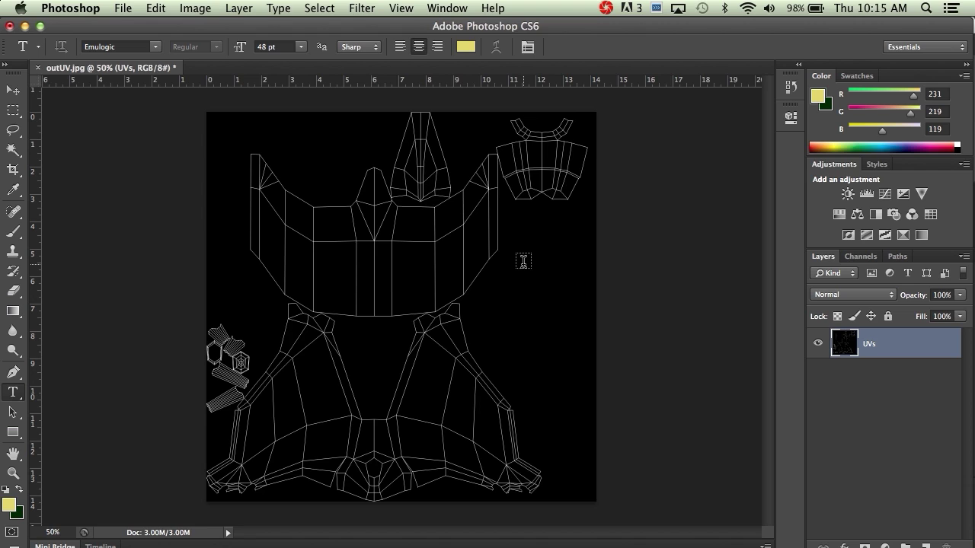
key("super+i")
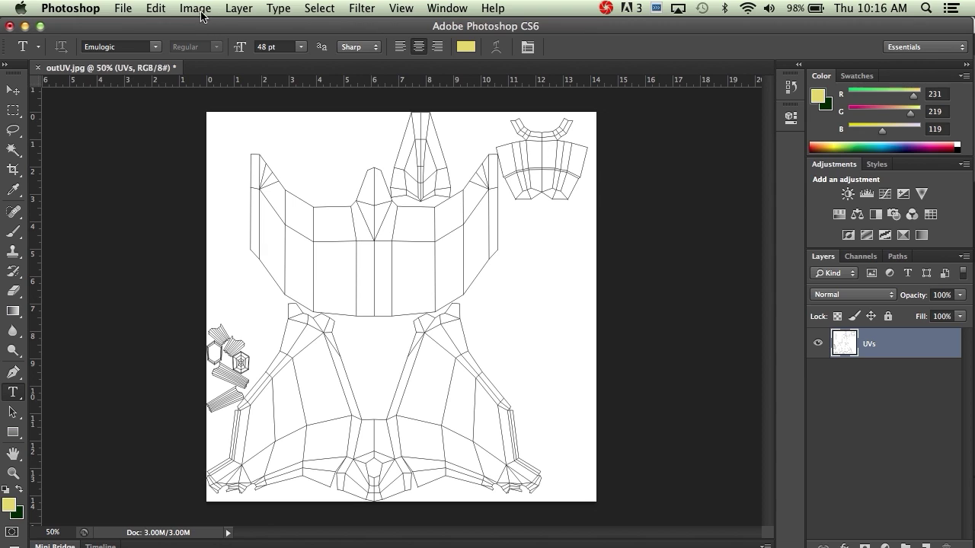
left_click(164, 11)
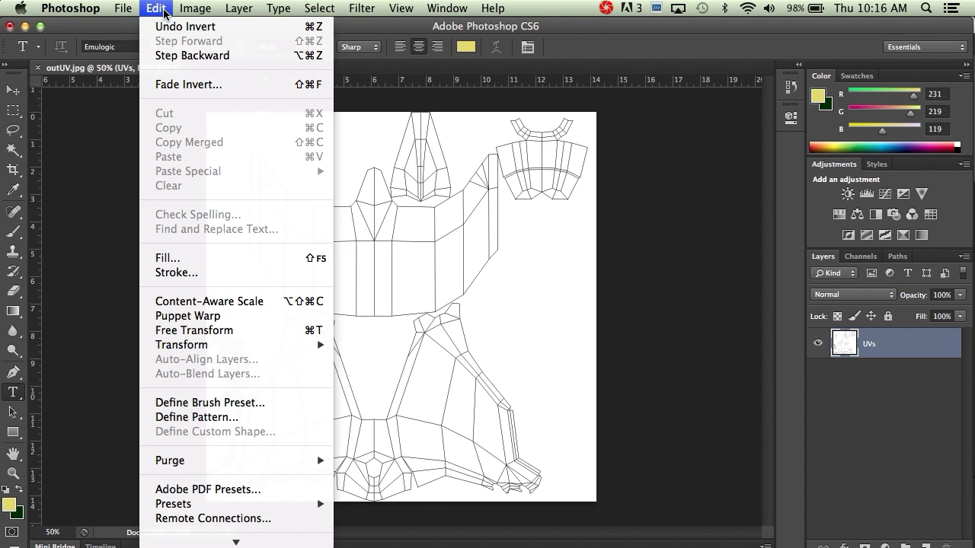
mouse_move(189, 13)
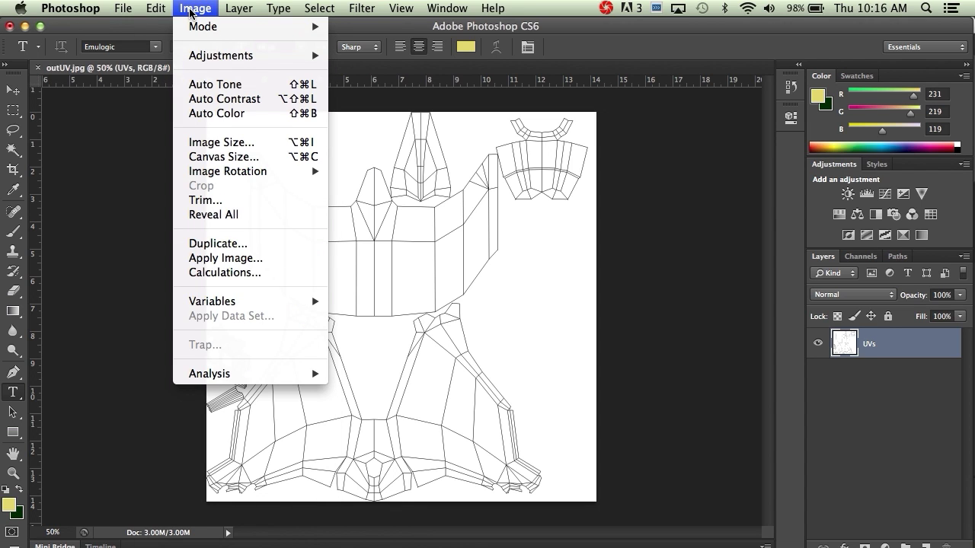
left_click(583, 163)
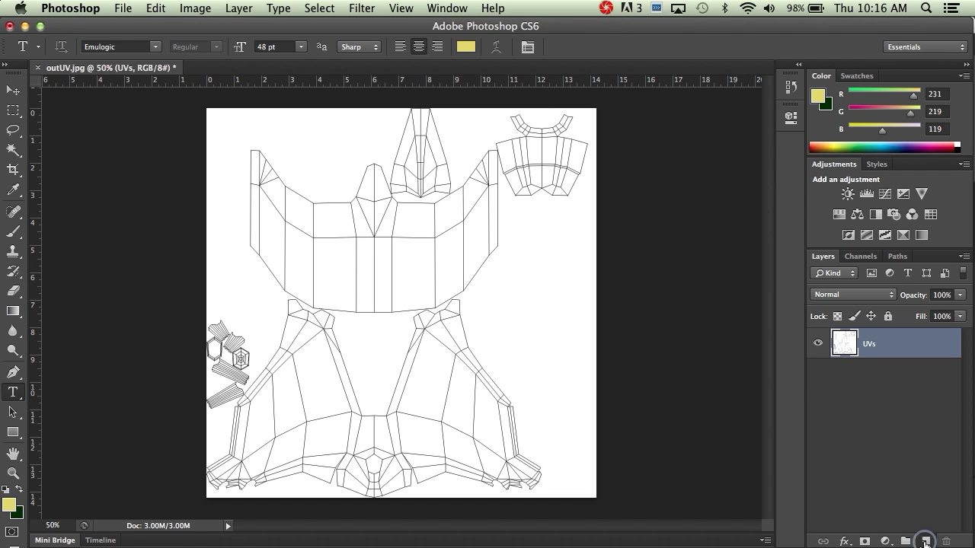
Add a new layer named Color and place it below the UVs layer
left_click(925, 542)
left_click(871, 345)
double_click(871, 345)
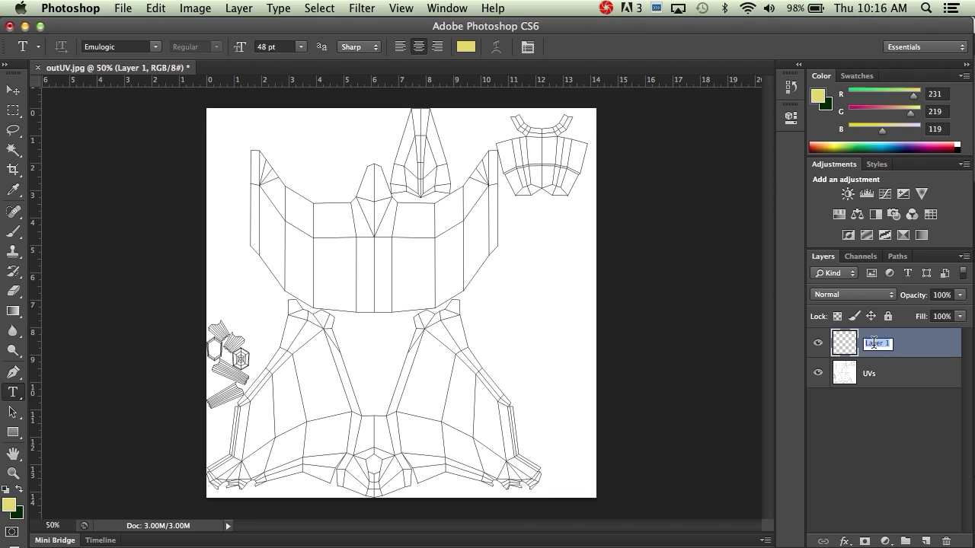
type("Color")
key("Return")
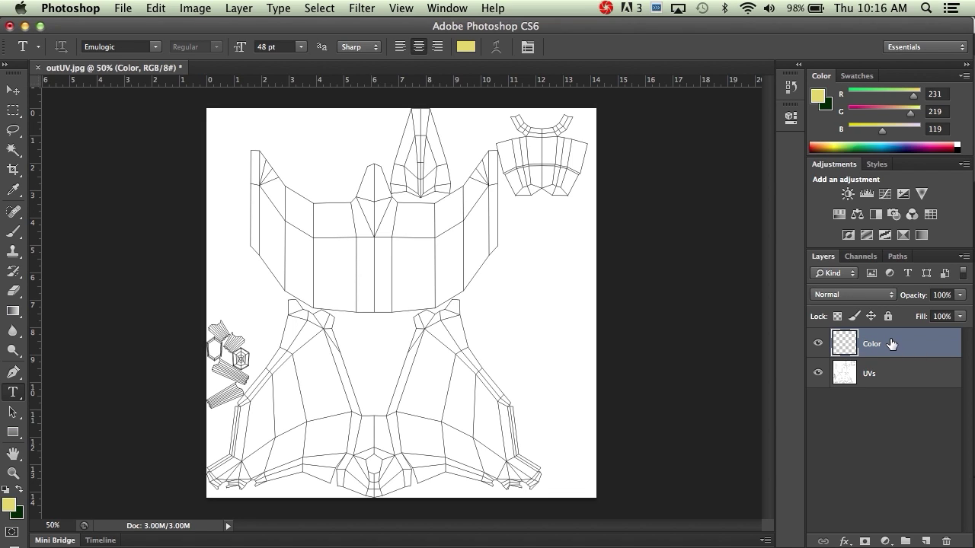
left_click_drag(891, 345, 889, 386)
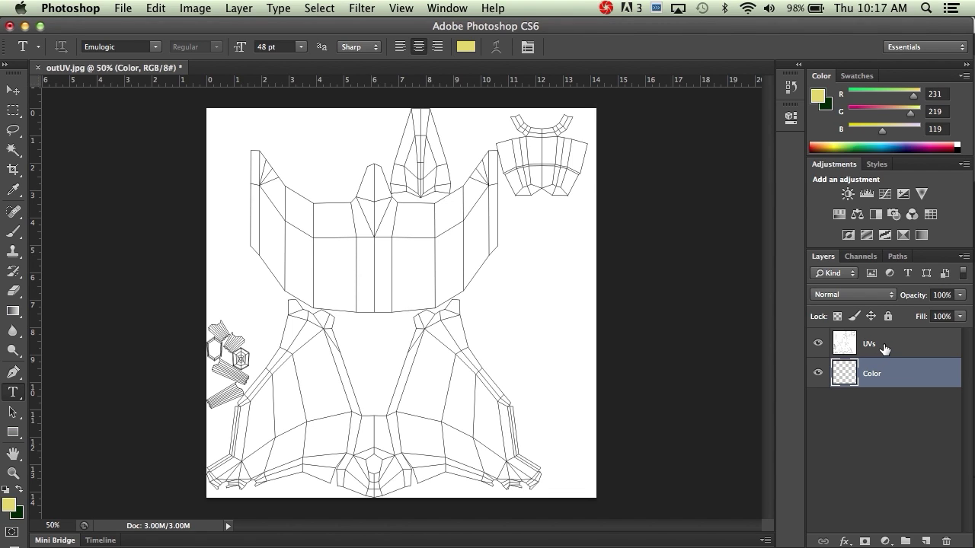
Set the blend mode of the UVs layer to Multiply
left_click(883, 347)
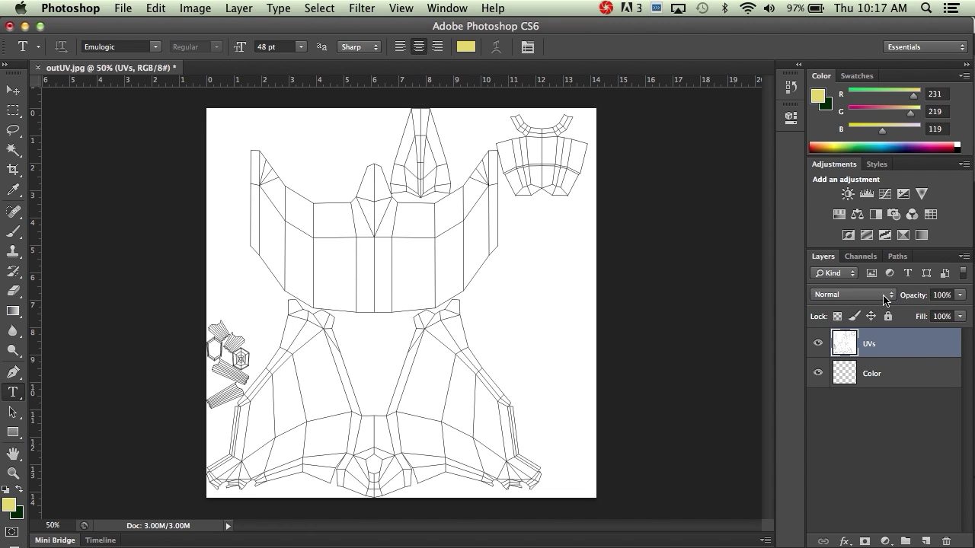
left_click(831, 297)
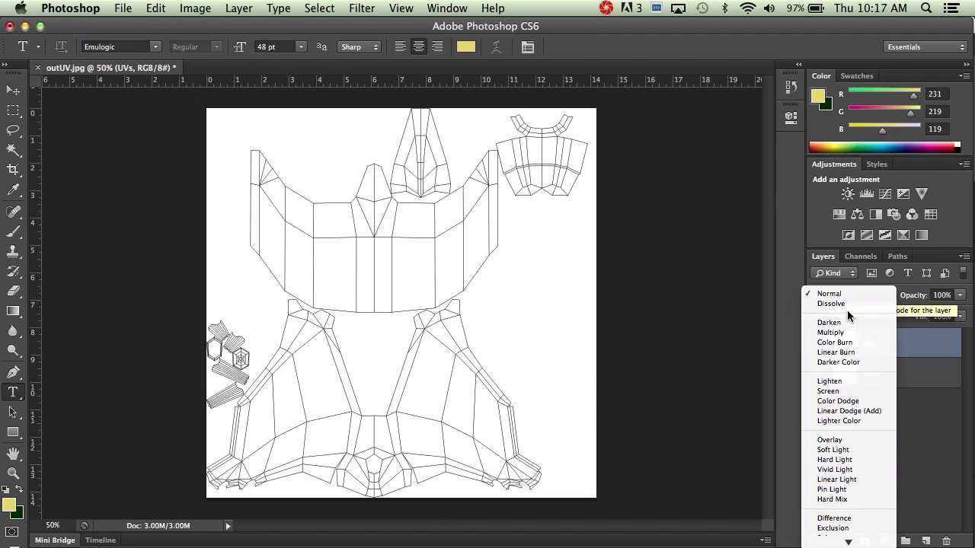
scroll(841, 301, "down", 3)
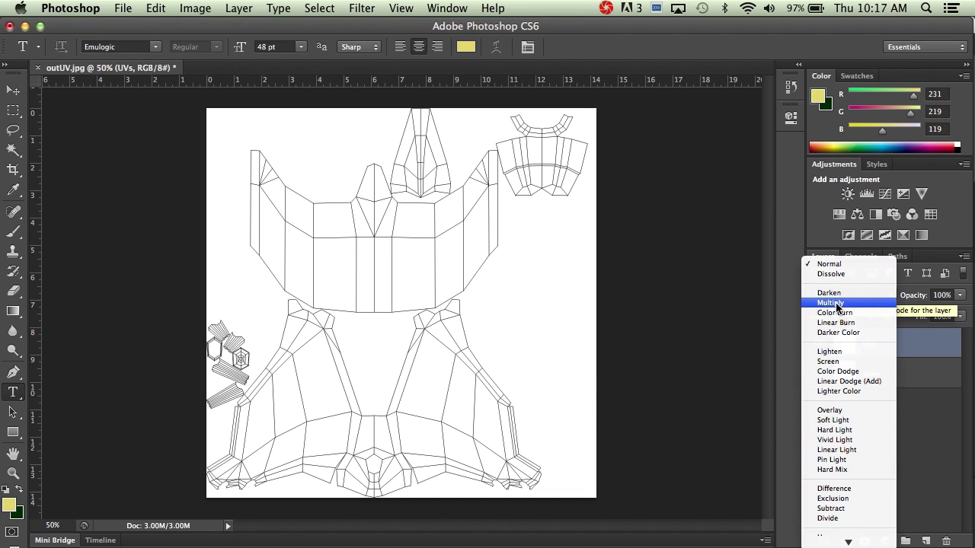
left_click(837, 305)
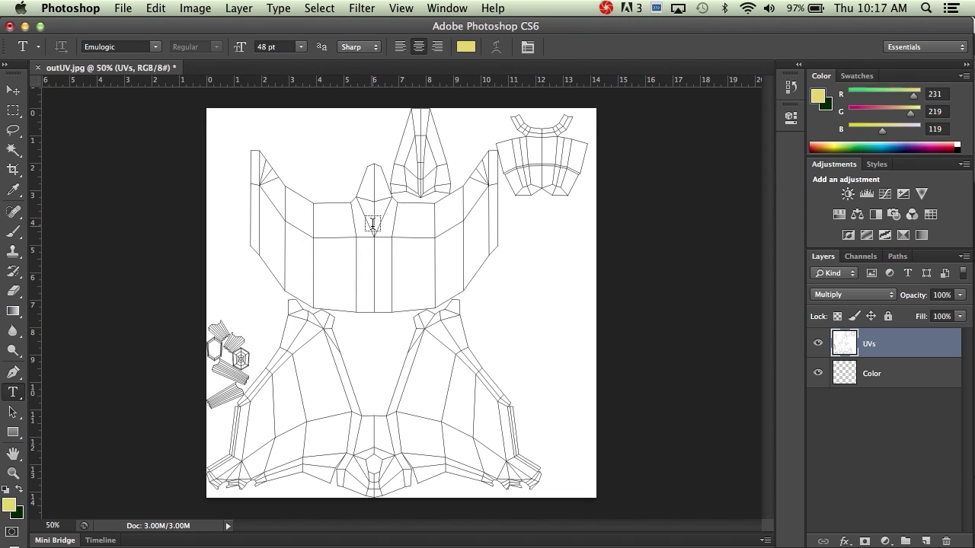
Make the Color layer active and set the foreground color to bright green #0fe70e
left_click(898, 373)
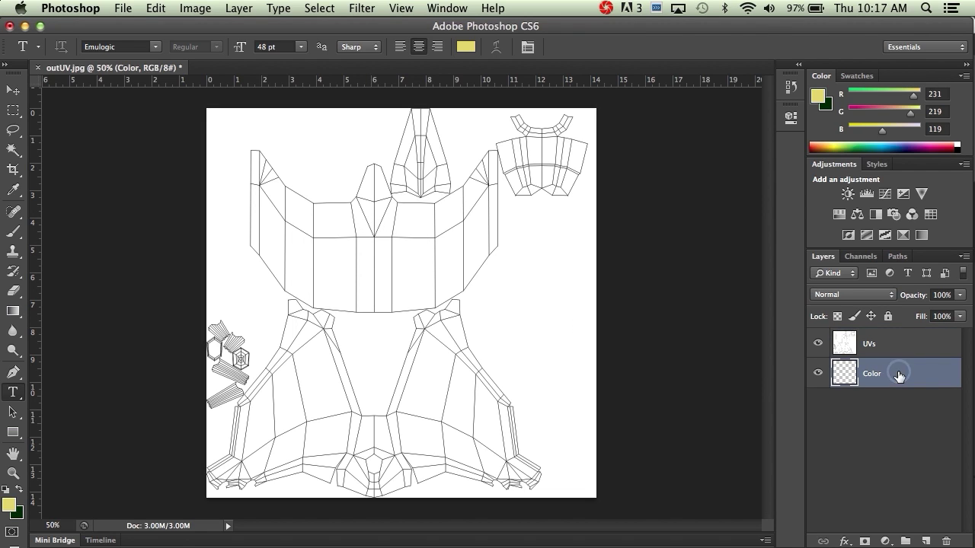
left_click(10, 508)
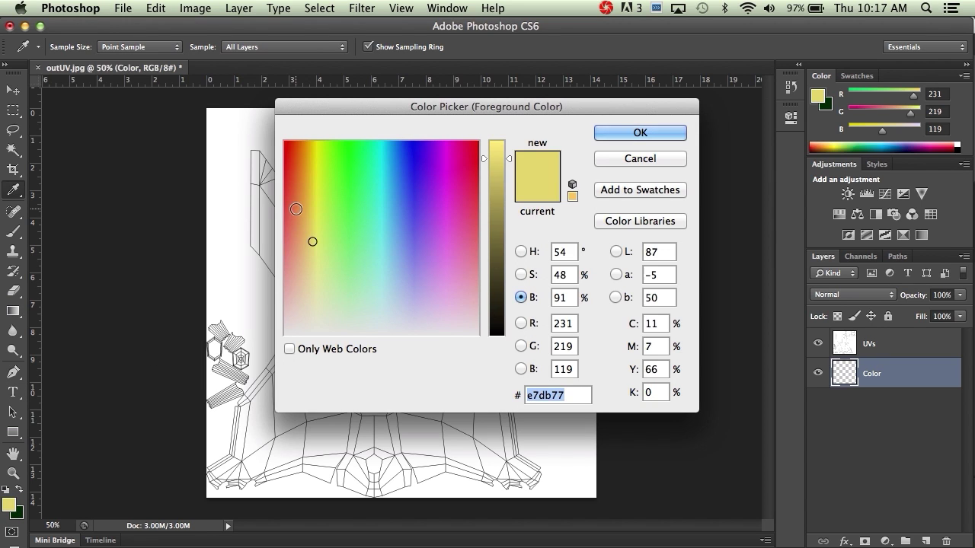
left_click(311, 180)
left_click_drag(311, 180, 349, 153)
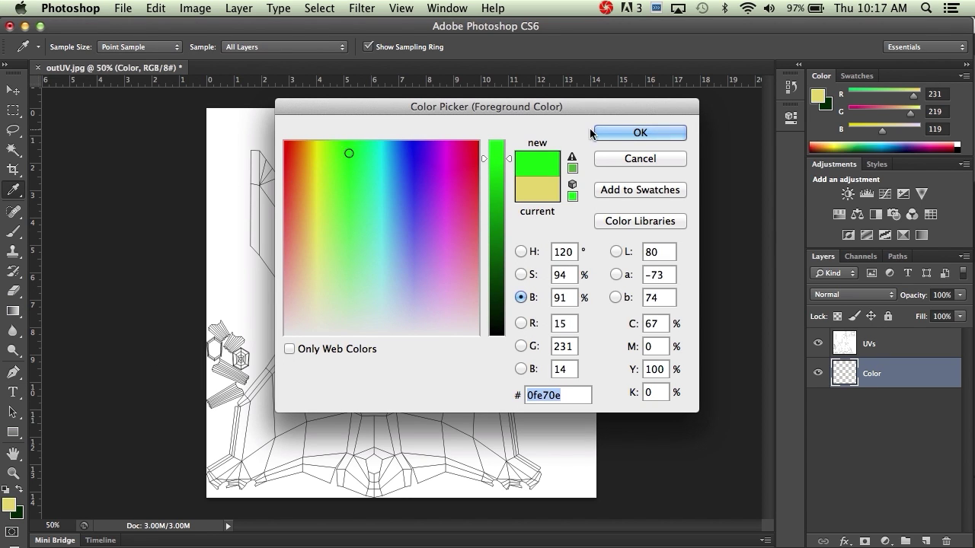
left_click(631, 132)
key("t")
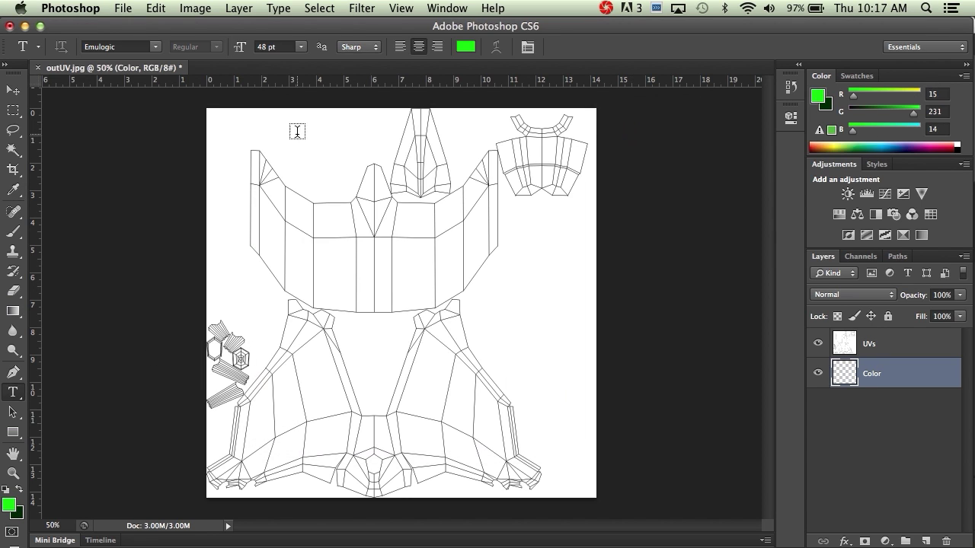
Paint a broad green stroke over the upper UV shells on the Color layer with a soft 93 px brush
left_click(13, 235)
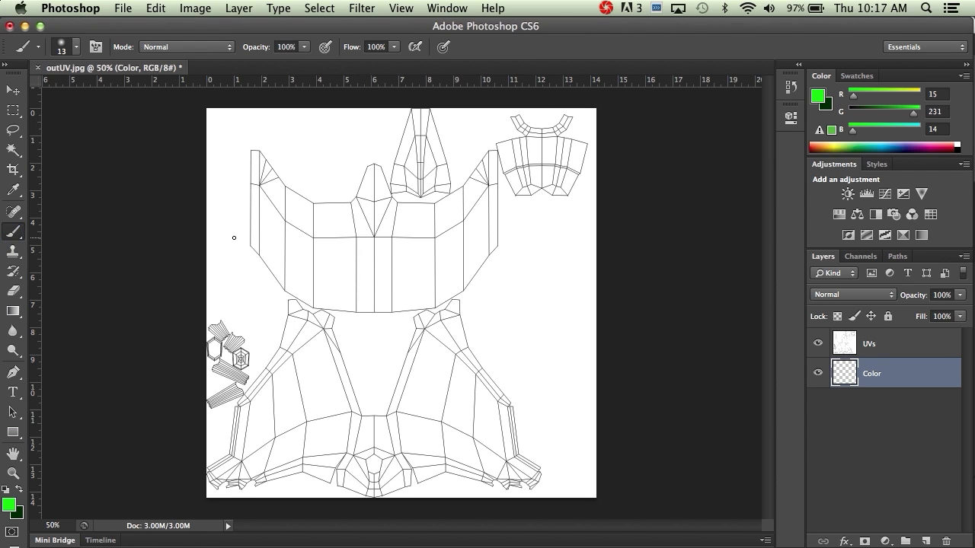
right_click(281, 214)
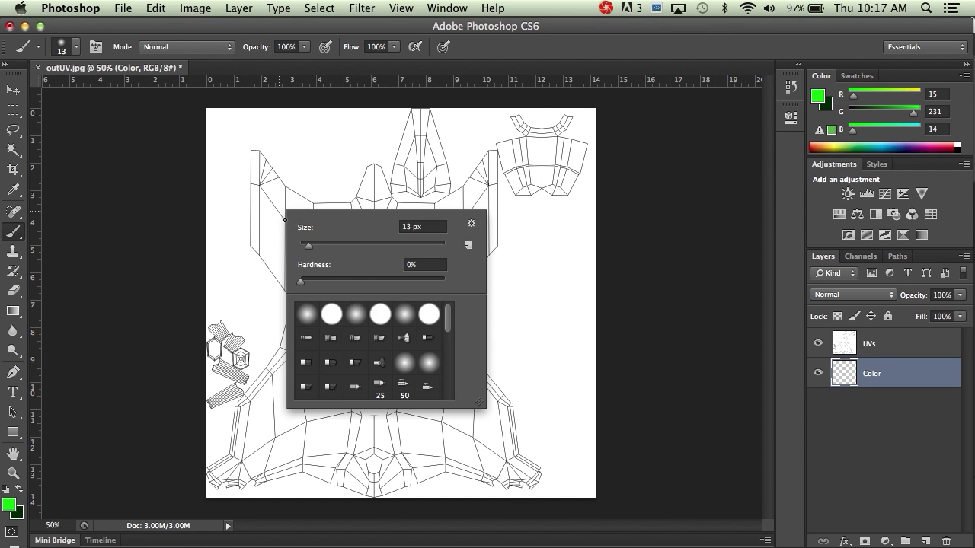
left_click_drag(307, 246, 366, 246)
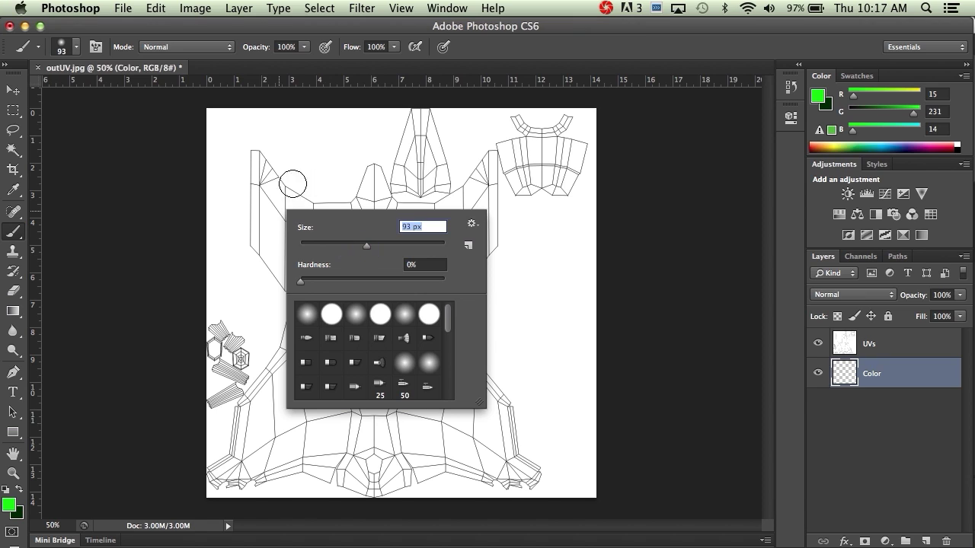
mouse_move(266, 172)
left_mouse_down()
mouse_move(294, 200)
mouse_move(264, 189)
mouse_move(391, 215)
mouse_move(407, 201)
mouse_move(383, 213)
mouse_move(403, 191)
mouse_move(447, 191)
mouse_move(440, 167)
mouse_move(403, 135)
mouse_move(426, 114)
mouse_move(438, 149)
left_mouse_up()
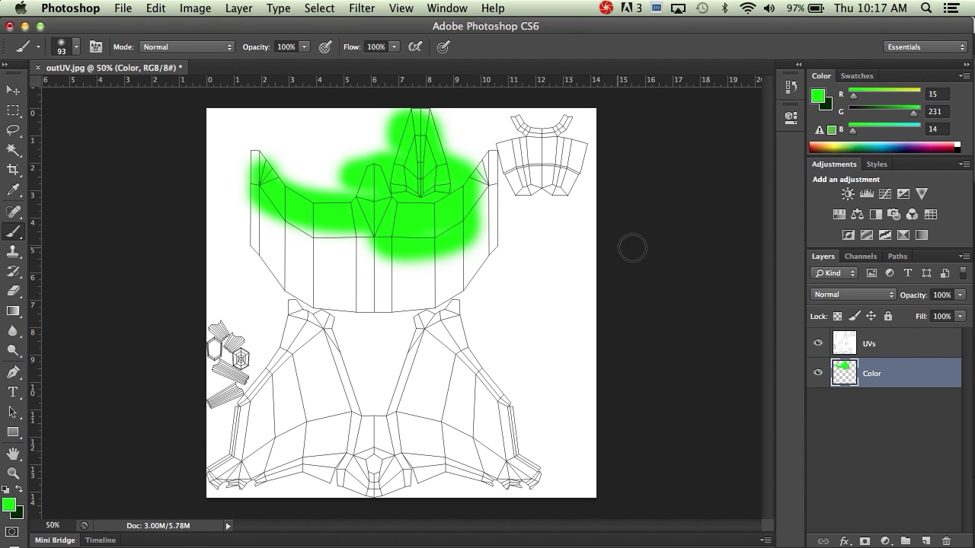
Return the UVs layer to the Normal blend mode
left_click(909, 342)
left_click(862, 297)
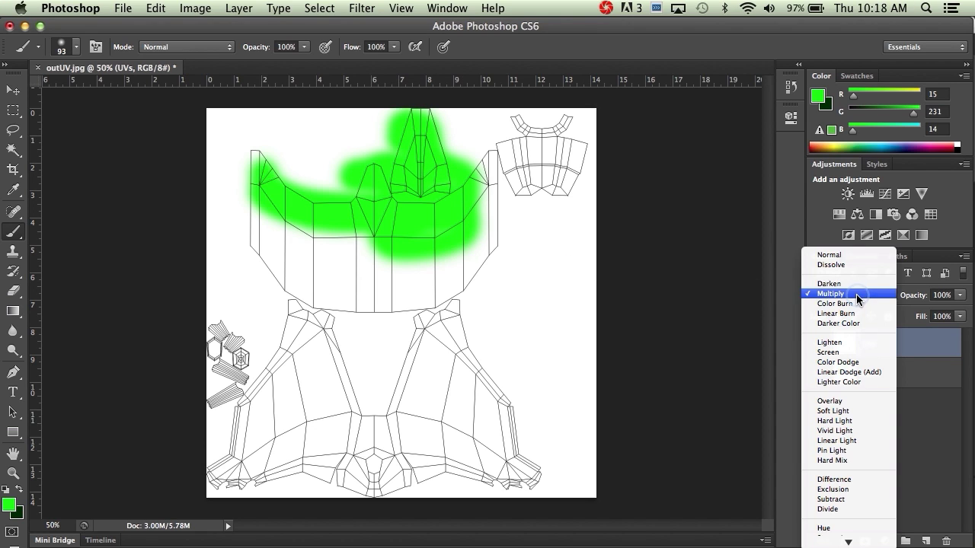
left_click(842, 256)
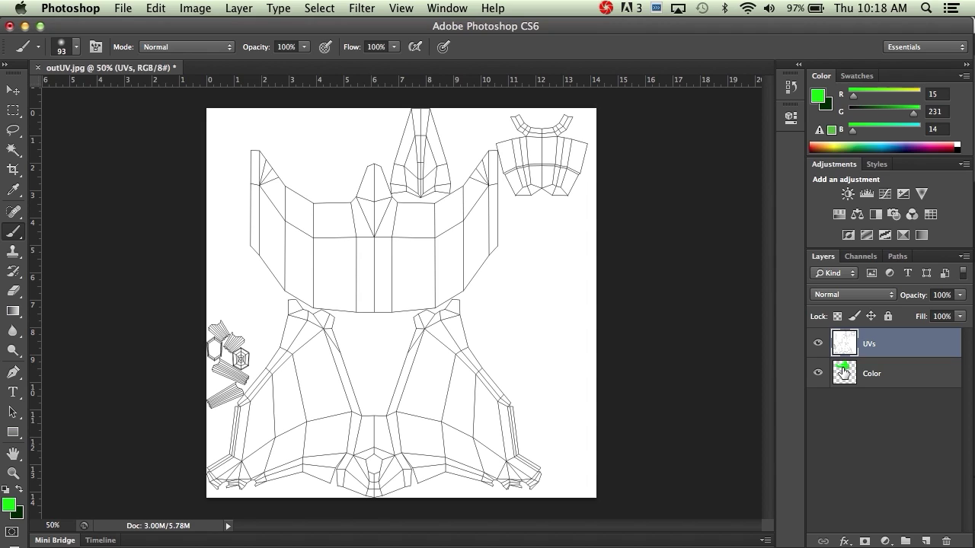
Switch the UVs layer to Multiply again, and undo that blend mode change
left_click(866, 297)
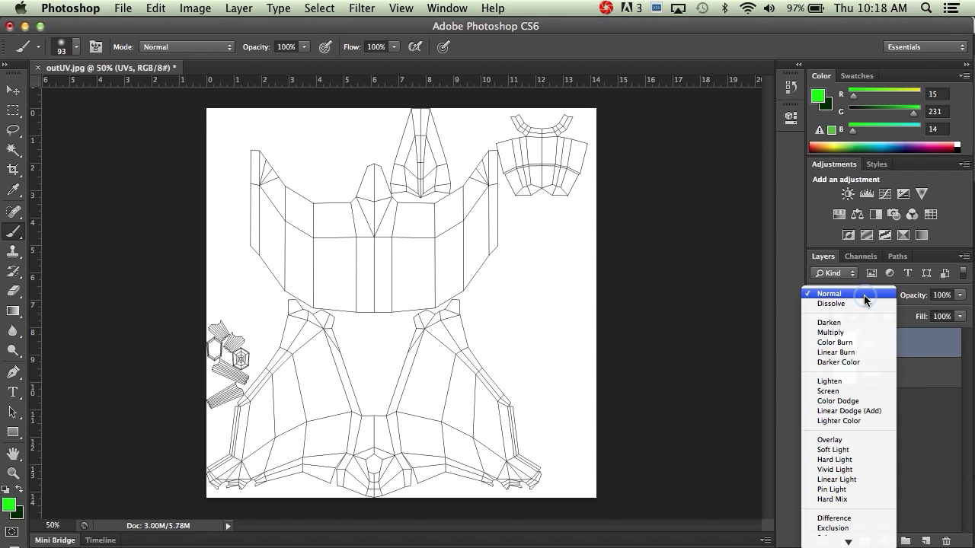
left_click(853, 335)
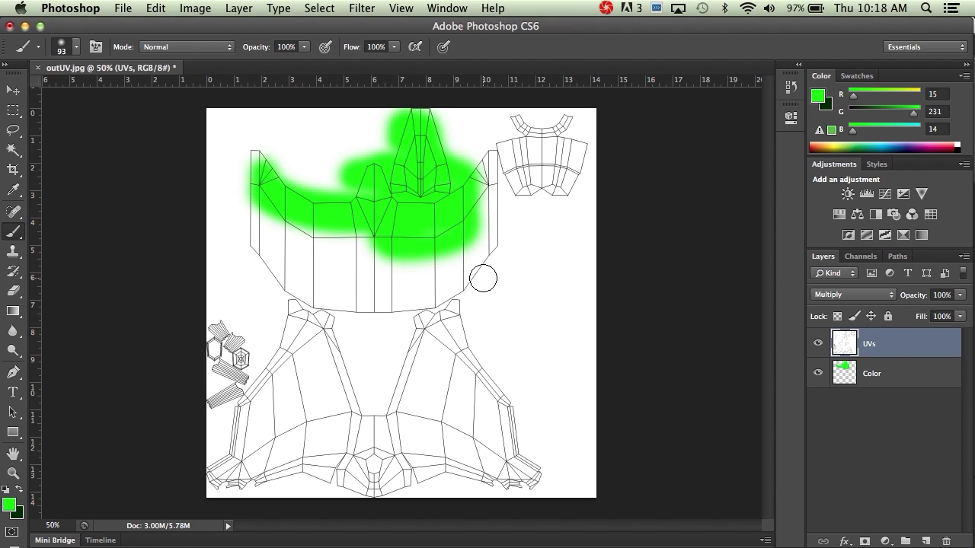
key("super+z")
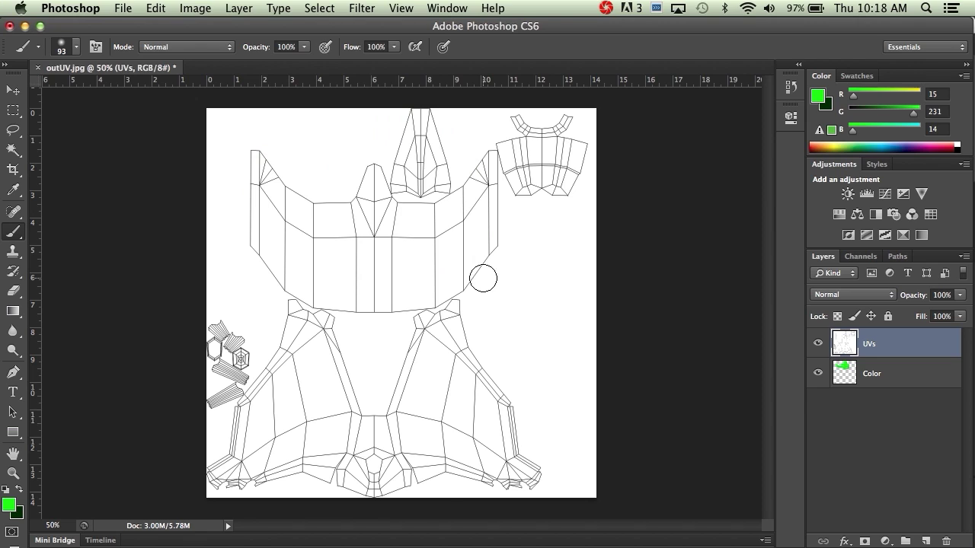